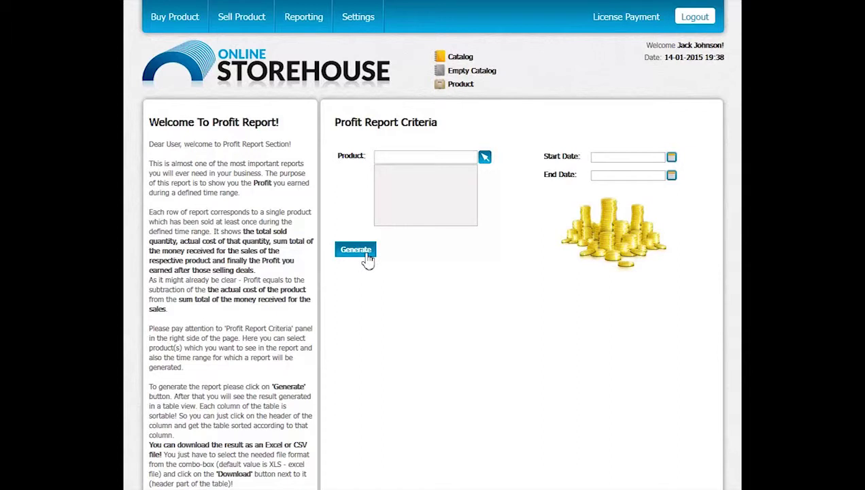
Generate the profit report for all products and highlight the first product names, including Fanta
click(367, 261)
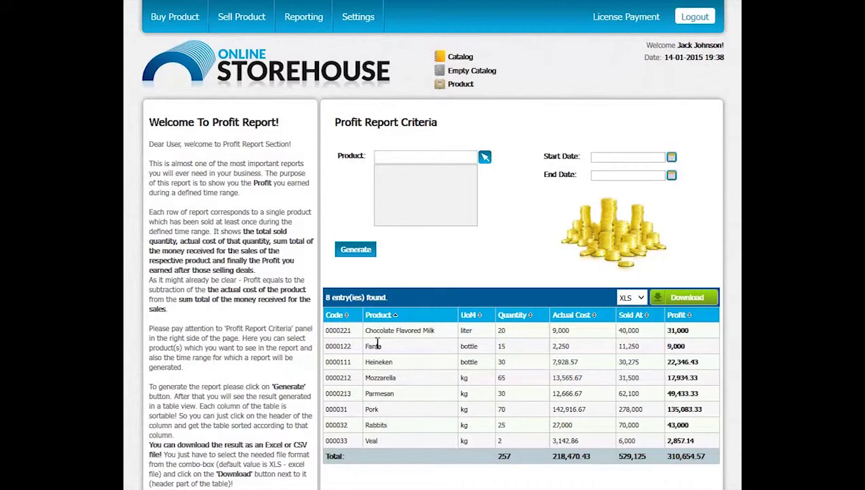
drag(378, 330, 418, 331)
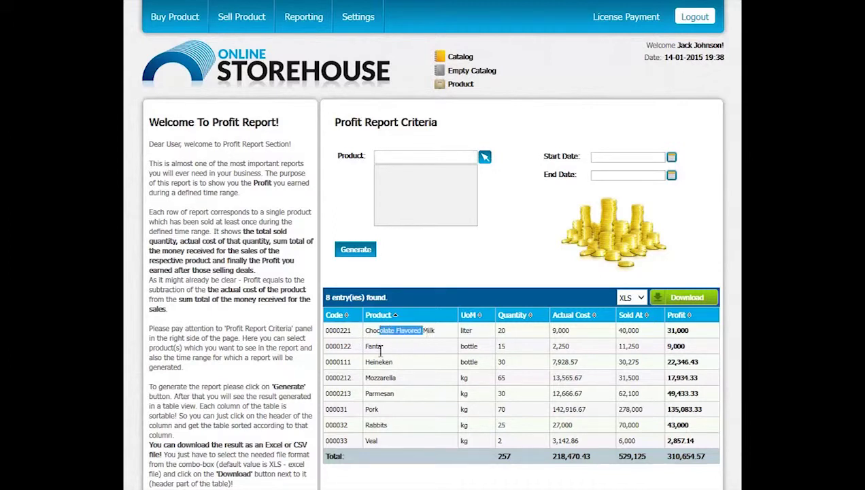
drag(367, 346, 390, 375)
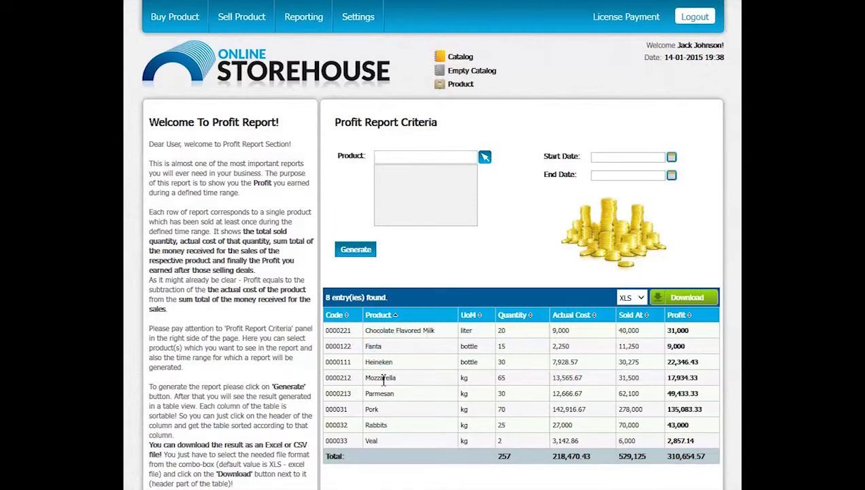
Highlight Mozzarella, Parmesan, Pork and Rabbits in the report table to point them out
double_click(383, 379)
double_click(378, 393)
double_click(376, 409)
click(379, 425)
double_click(378, 425)
click(371, 442)
Add the Fresh meat category to the report's product list
click(484, 158)
click(199, 166)
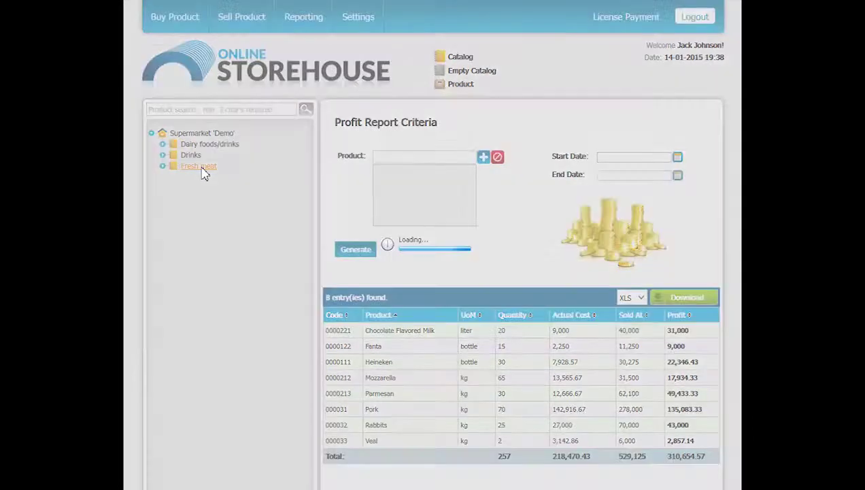
click(484, 159)
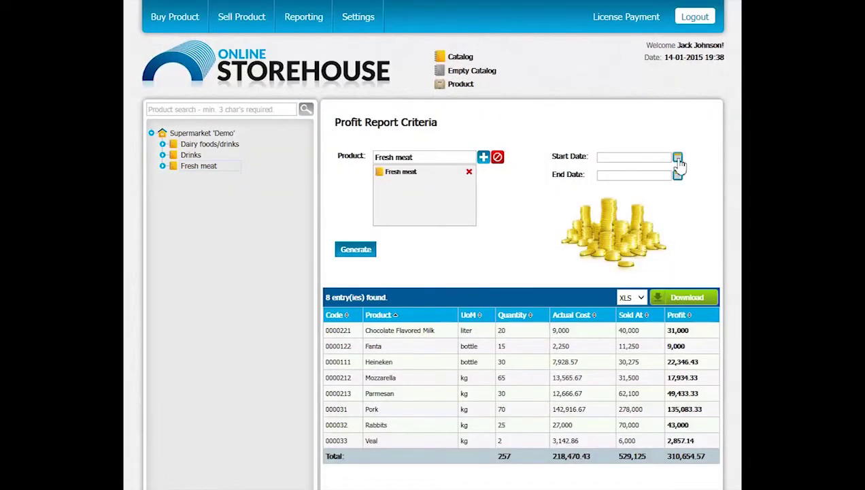
Set the report start date to Jul 1, 2013
click(677, 157)
click(605, 172)
click(605, 173)
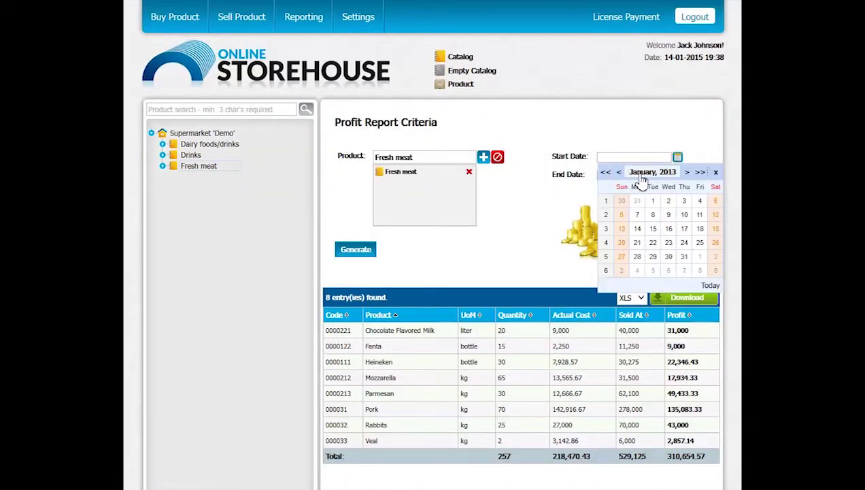
click(687, 173)
click(687, 172)
click(686, 172)
click(687, 172)
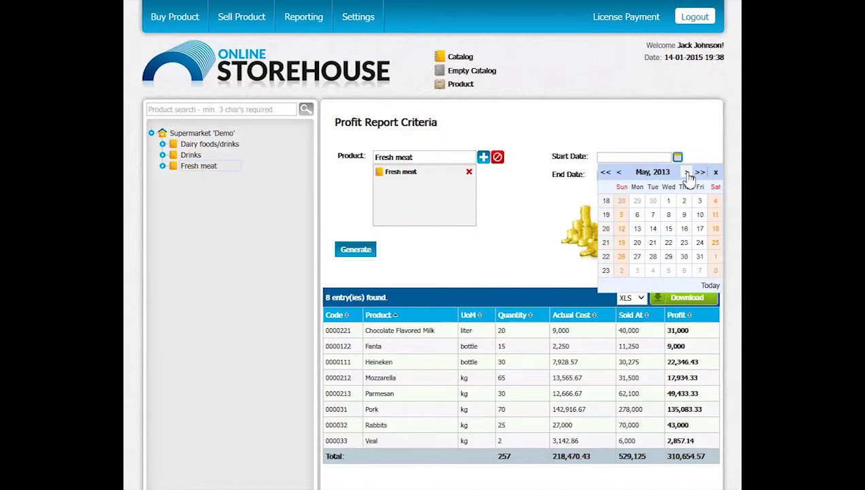
click(687, 172)
click(687, 172)
click(637, 200)
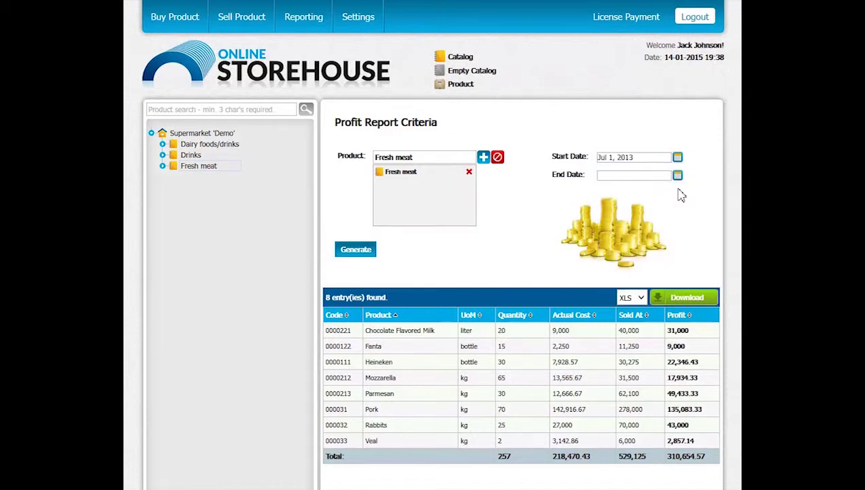
Set the end date to Jul 8, 2013 and generate the Fresh meat report
click(677, 175)
click(605, 190)
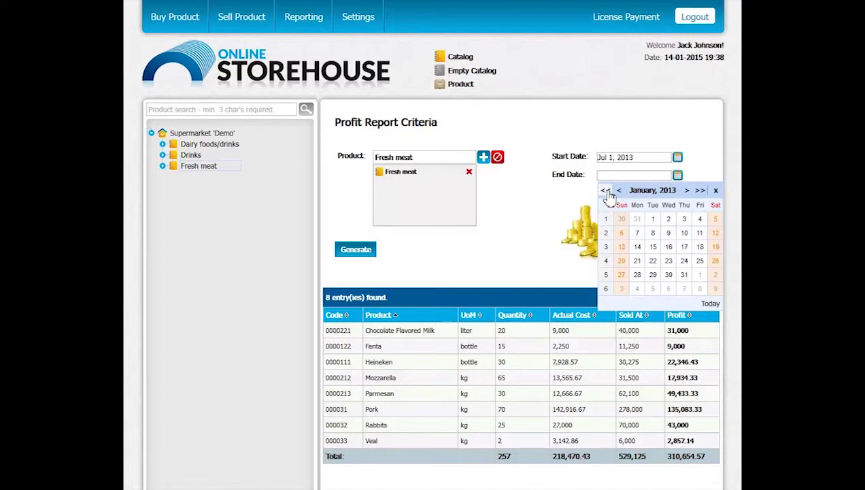
click(605, 190)
click(686, 191)
click(687, 191)
click(686, 190)
click(687, 190)
click(687, 190)
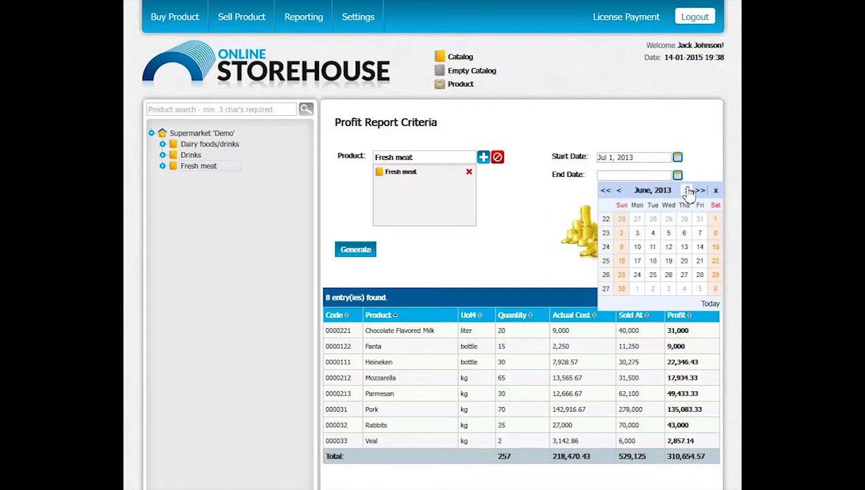
click(687, 190)
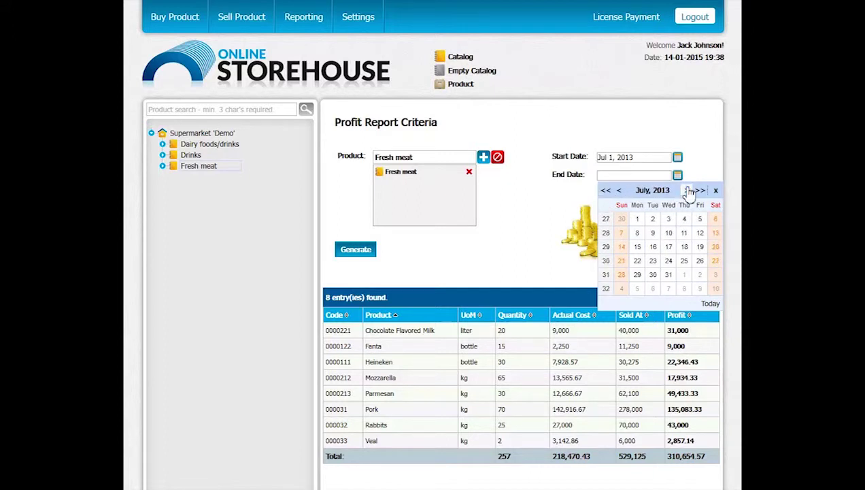
click(637, 234)
click(355, 251)
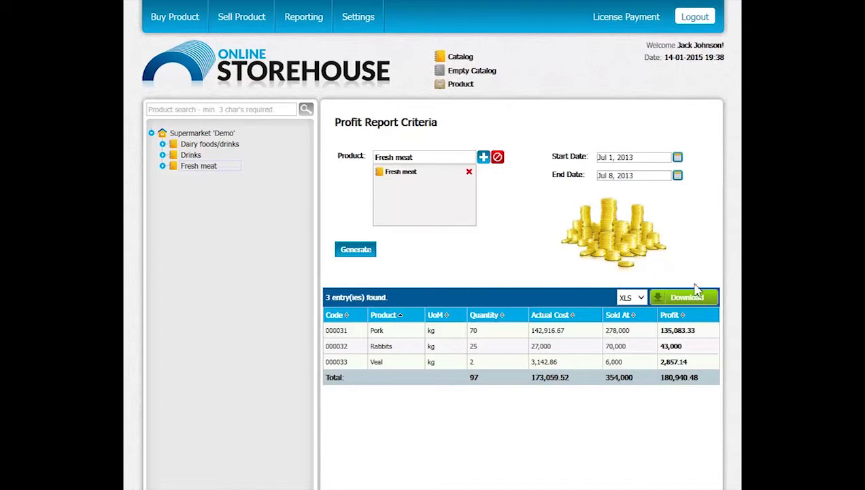
Expand Fresh meat in the product tree and point out Rabbits and Veal in the report
click(163, 166)
double_click(375, 346)
click(377, 361)
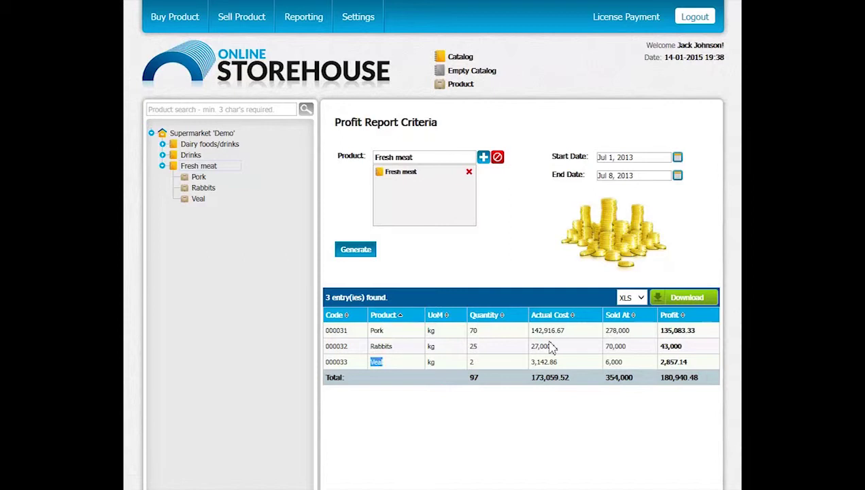
click(411, 352)
Sort the report by Profit, then by Quantity descending: Pork 70, Rabbits 25, Veal 2
click(670, 315)
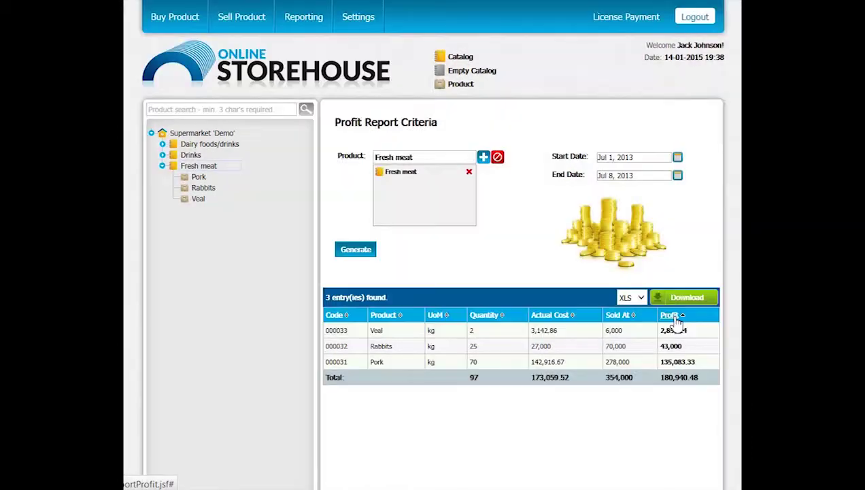
click(669, 314)
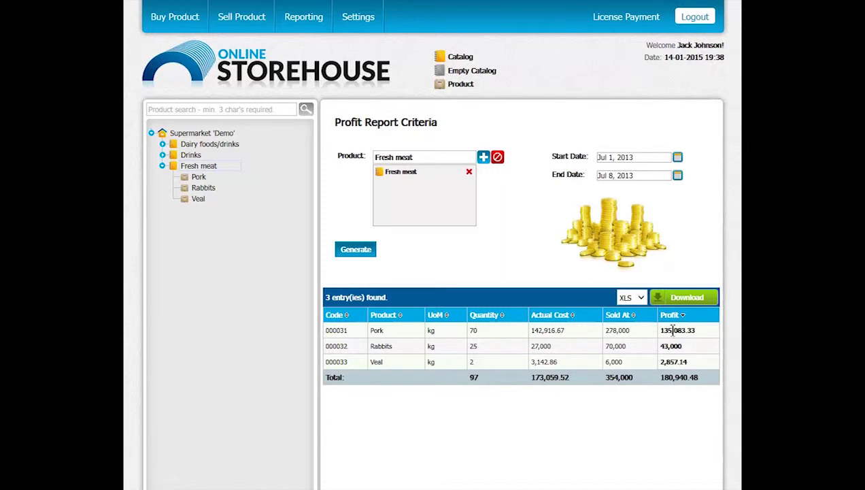
click(481, 317)
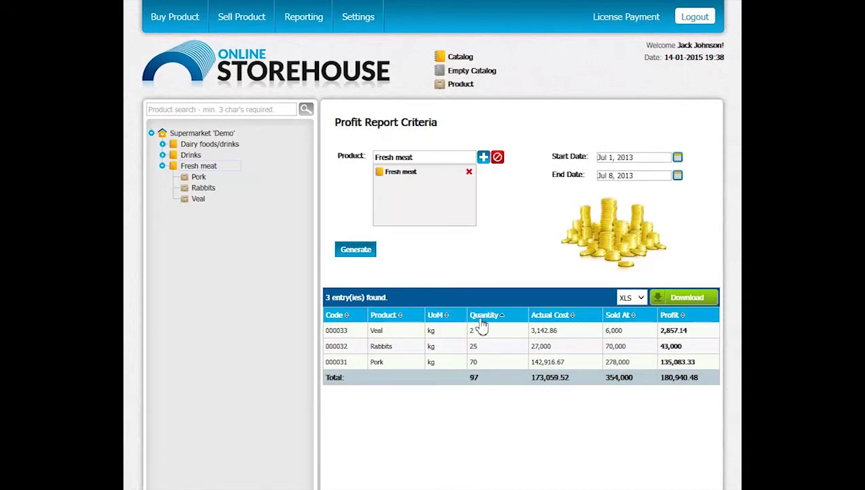
click(480, 317)
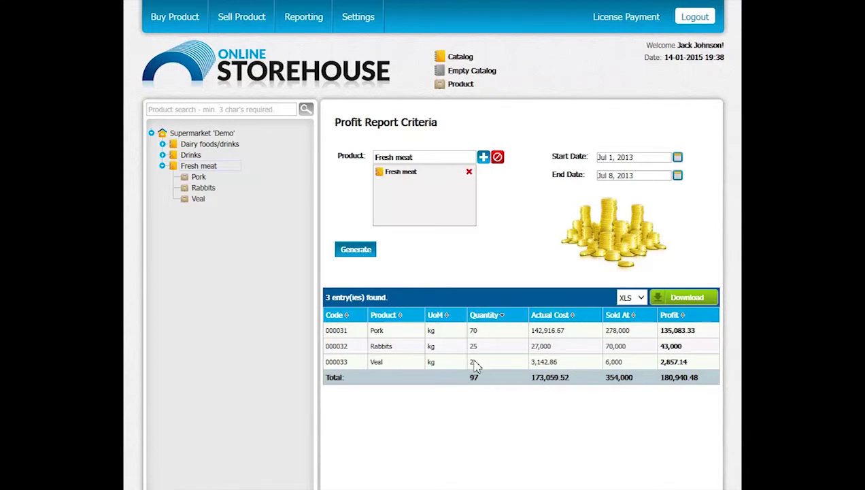